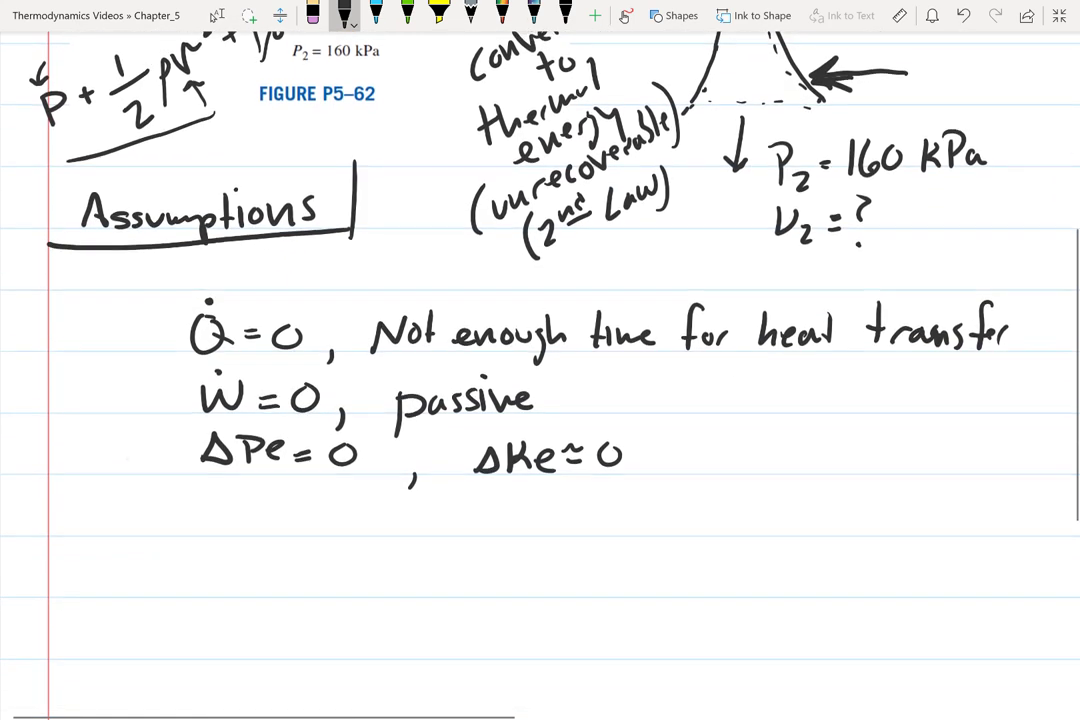
Write 'Steady Flow' in black ink under the Assumptions heading.
click(216, 15)
click(344, 15)
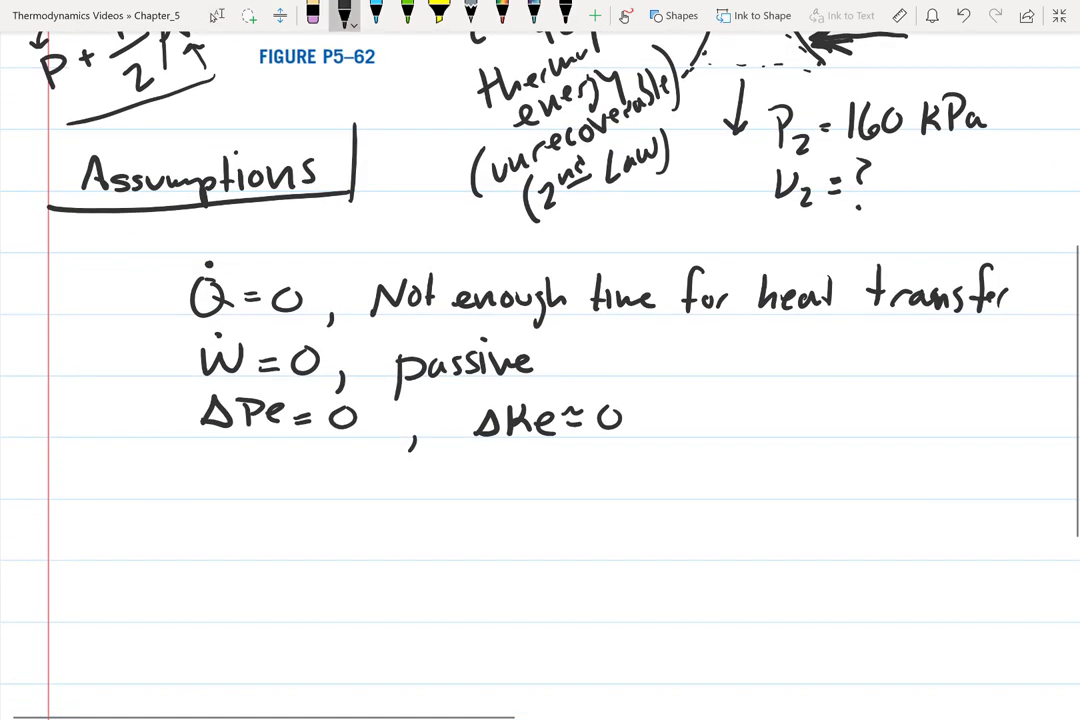
drag(92, 510, 95, 545)
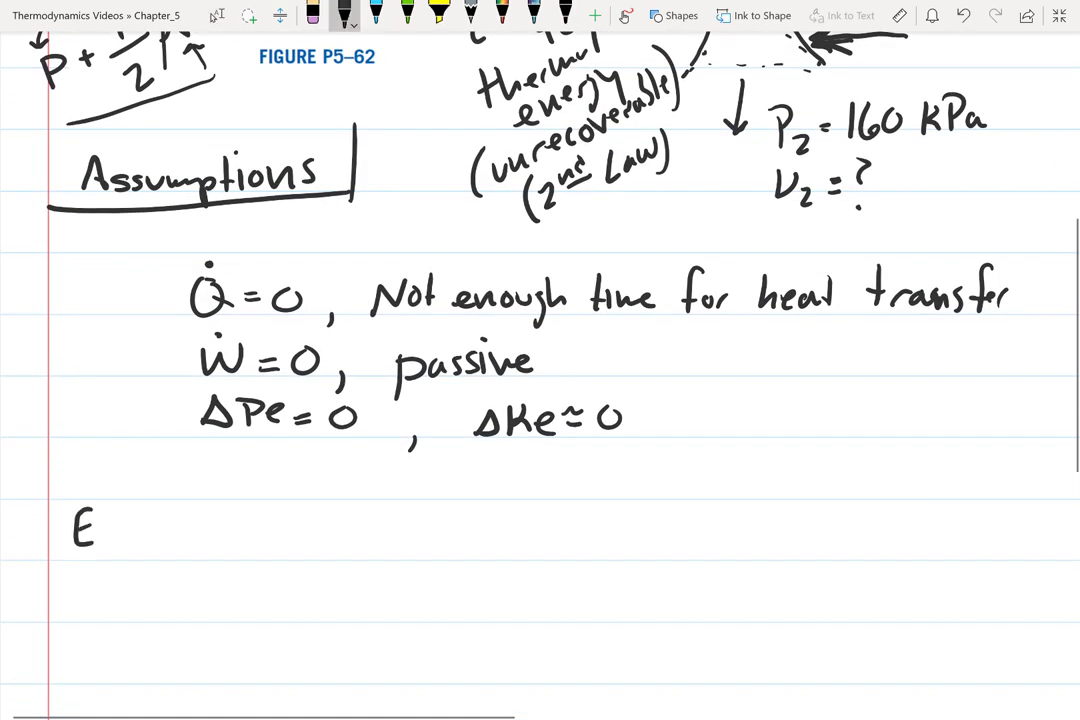
scroll(540, 360, up, 3)
click(216, 15)
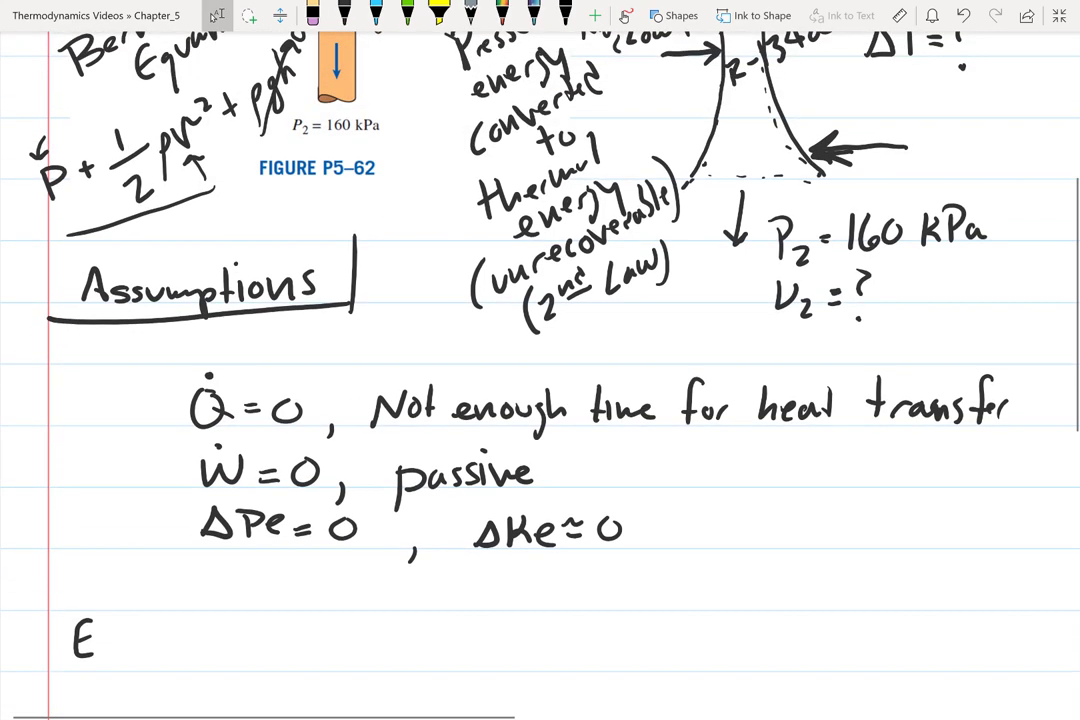
scroll(540, 360, up, 2)
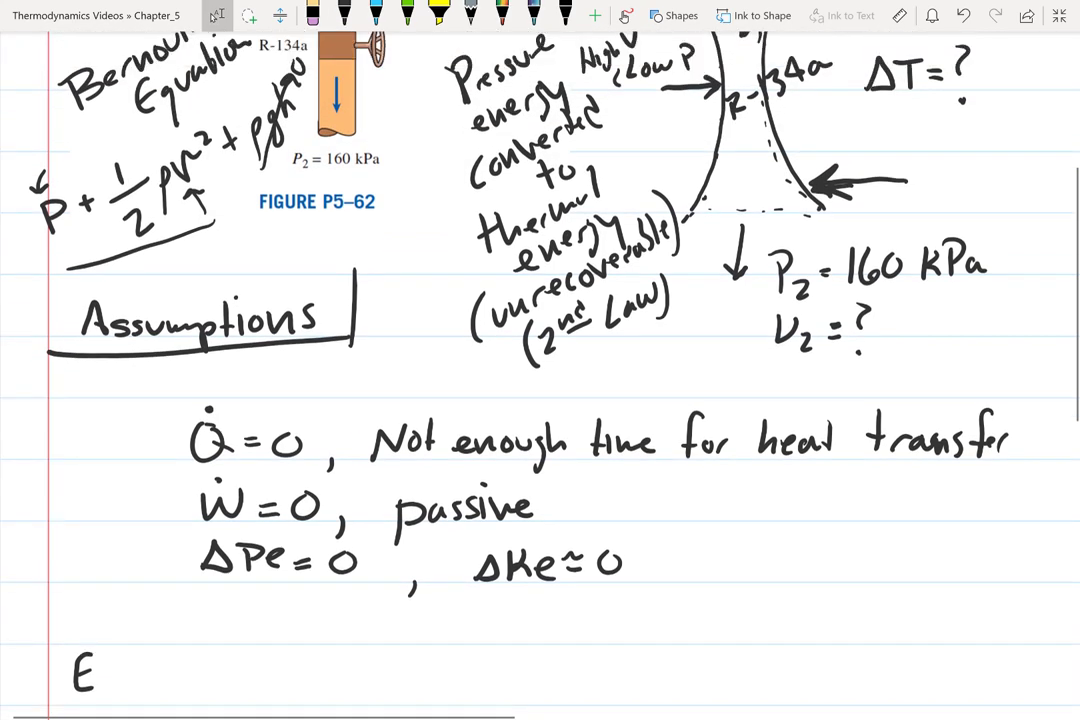
click(344, 15)
mouse_move(207, 406)
mouse_down()
mouse_move(192, 428)
mouse_move(260, 430)
mouse_up()
mouse_move(274, 420)
mouse_down()
mouse_move(286, 400)
mouse_move(290, 440)
mouse_up()
drag(340, 402, 336, 432)
drag(338, 402, 368, 399)
drag(338, 417, 376, 430)
drag(392, 416, 415, 416)
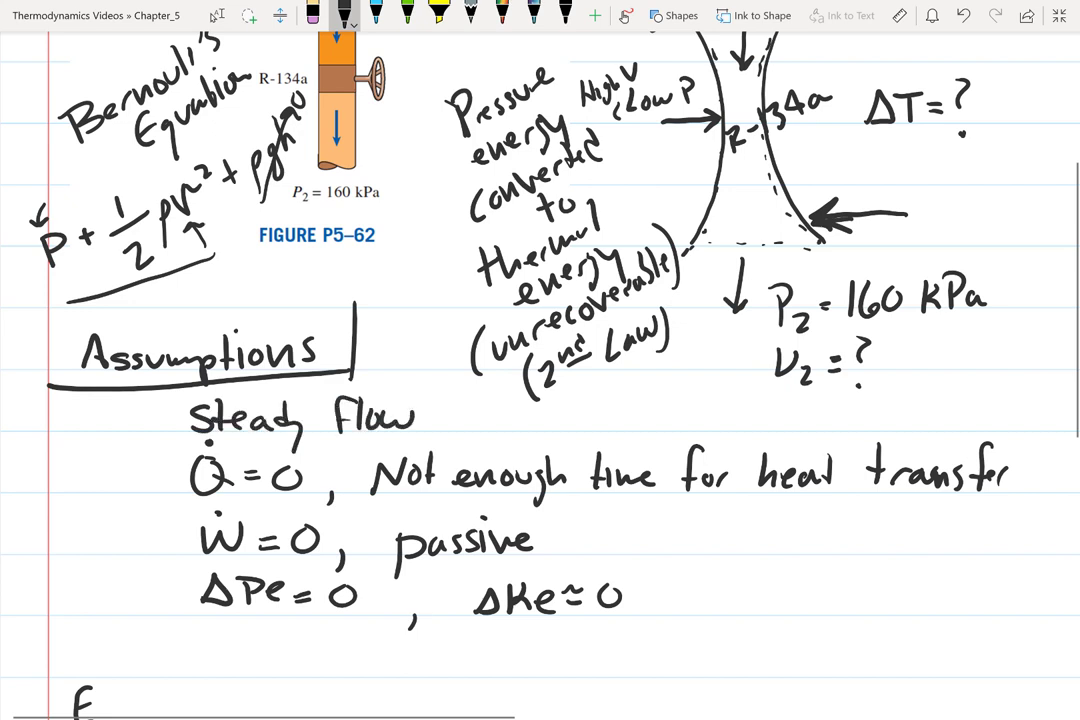
Add ṁ1 = ṁ2 after Steady Flow, erasing a stray subscript 2.
scroll(540, 360, up, 2)
click(216, 15)
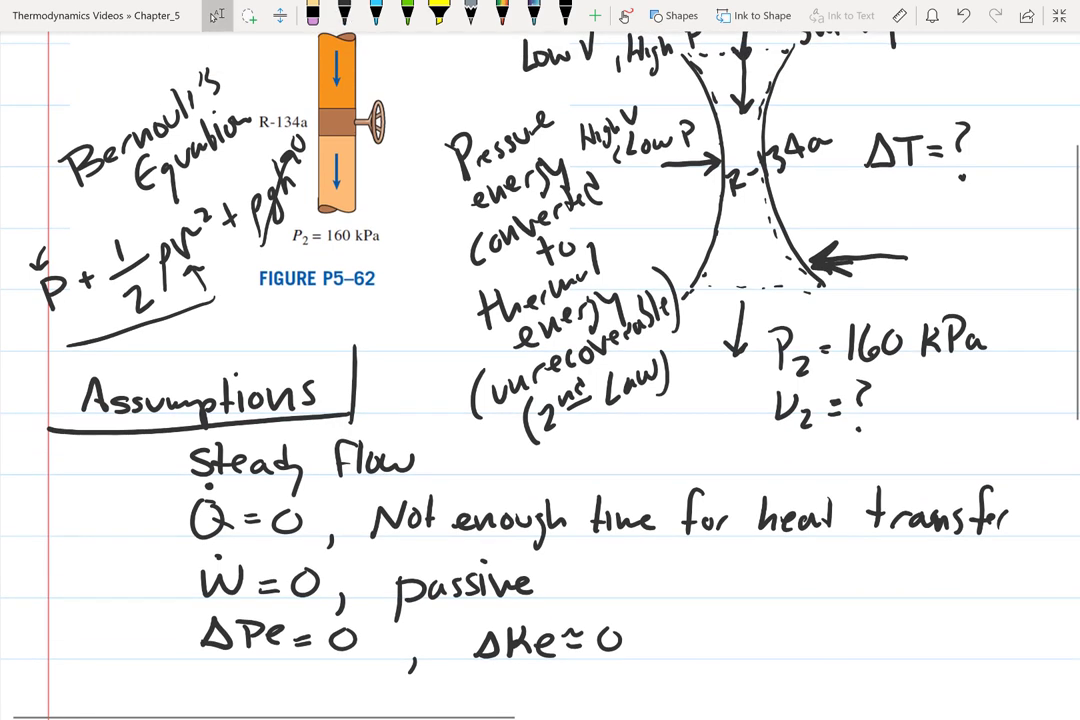
click(344, 15)
drag(466, 443, 506, 486)
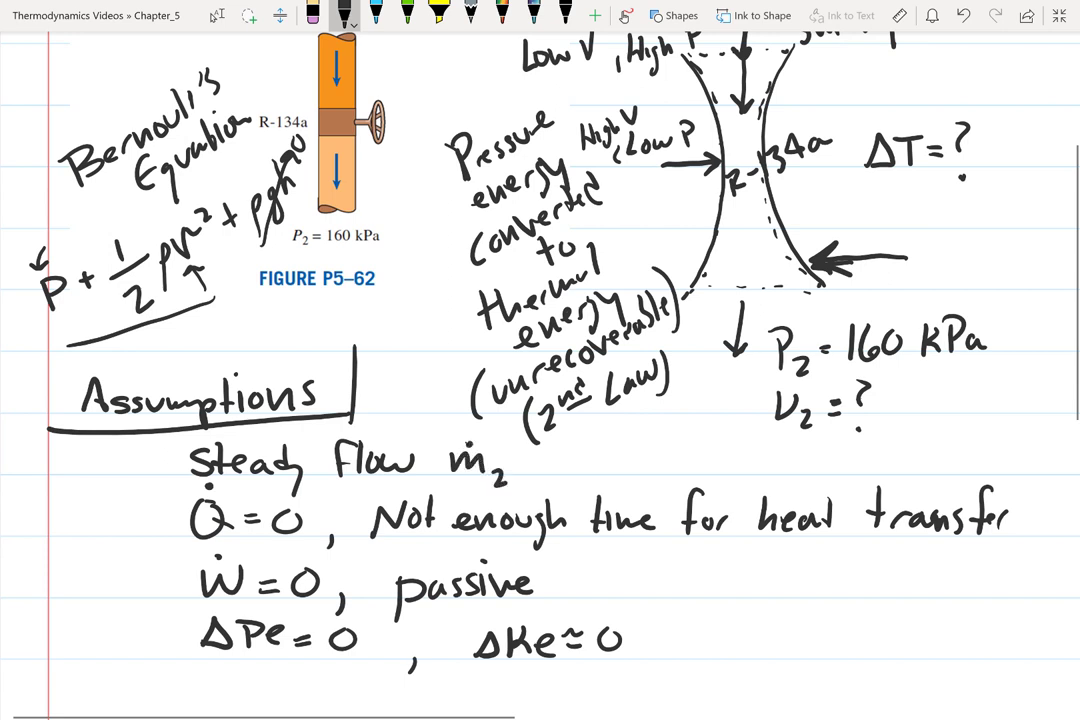
mouse_move(496, 476)
mouse_down()
mouse_move(508, 484)
mouse_move(497, 483)
mouse_move(520, 459)
mouse_up()
mouse_move(507, 468)
mouse_down()
mouse_move(580, 473)
mouse_move(567, 456)
mouse_move(603, 483)
mouse_up()
click(563, 447)
Write the word 'Equations' below the assumptions.
scroll(540, 360, down, 4)
drag(90, 585, 92, 615)
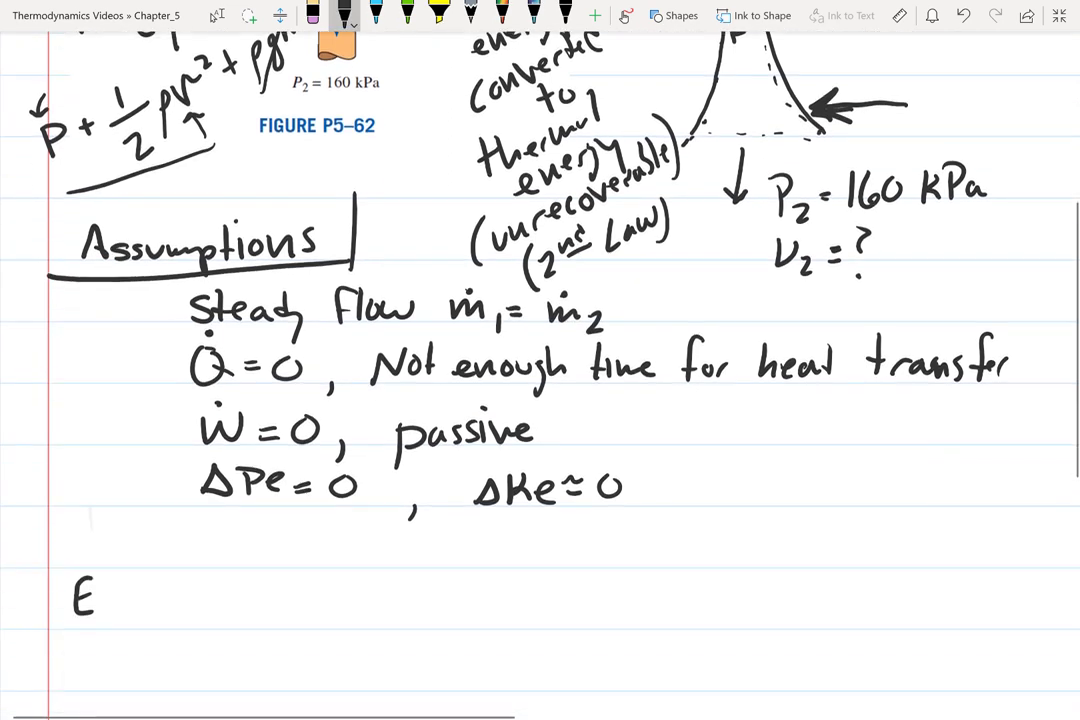
mouse_move(118, 567)
mouse_down()
mouse_move(118, 600)
mouse_move(170, 582)
mouse_up()
mouse_move(172, 553)
mouse_down()
mouse_move(176, 584)
mouse_move(182, 565)
mouse_up()
drag(190, 568, 195, 584)
drag(200, 568, 250, 582)
drag(253, 550, 250, 566)
Box the Equations heading and begin writing Q beneath it.
mouse_move(282, 536)
mouse_down()
mouse_move(258, 564)
mouse_move(286, 590)
mouse_up()
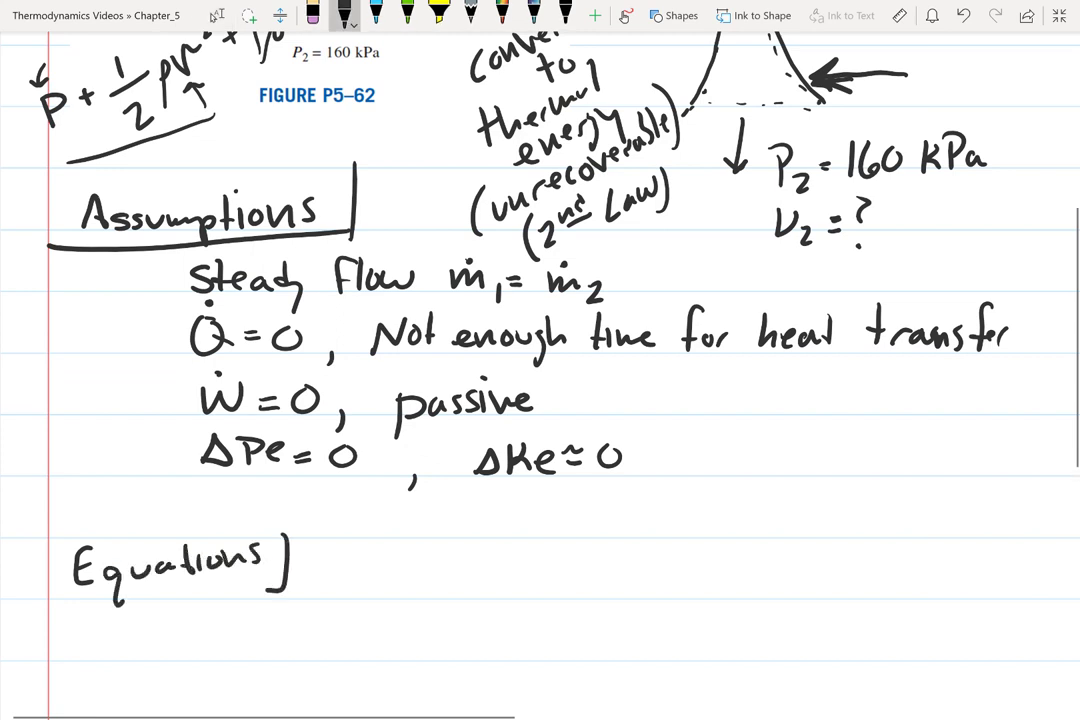
drag(55, 602, 287, 591)
drag(57, 548, 55, 602)
scroll(455, 310, down, 1)
scroll(455, 310, up, 5)
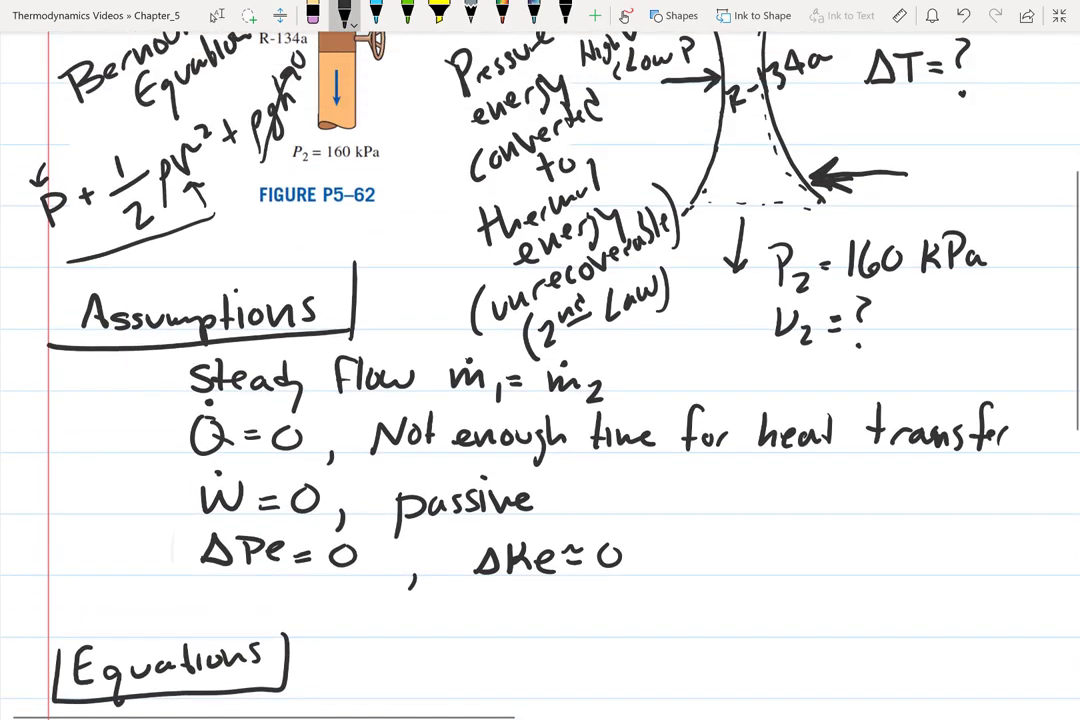
scroll(455, 310, up, 2)
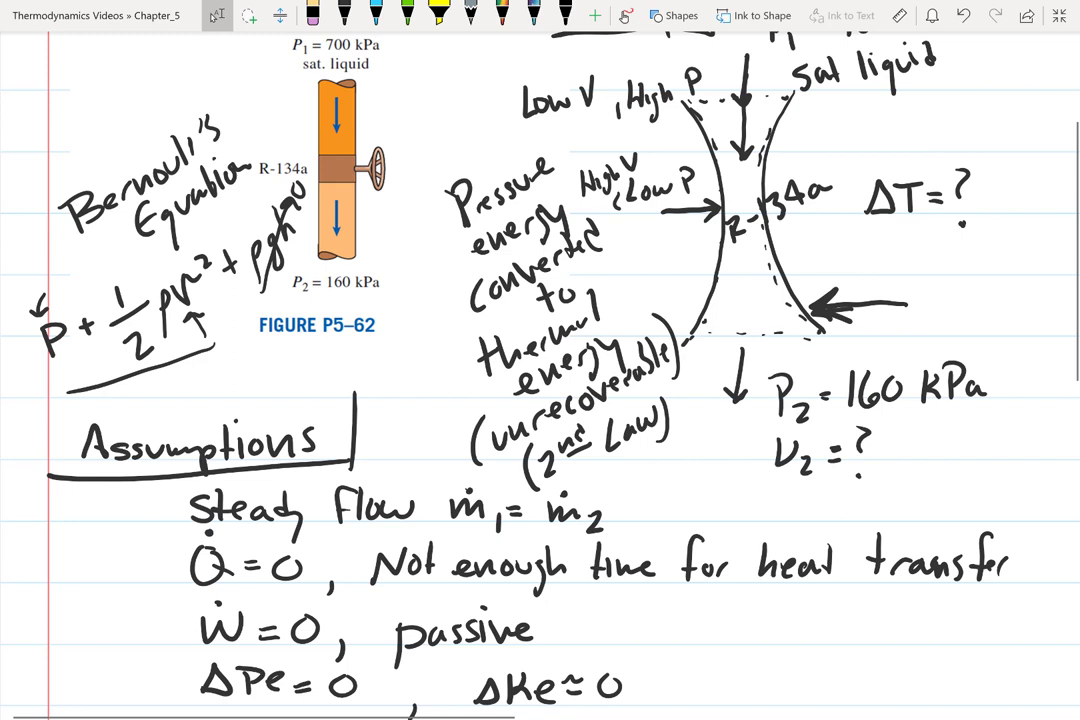
scroll(455, 316, down, 2)
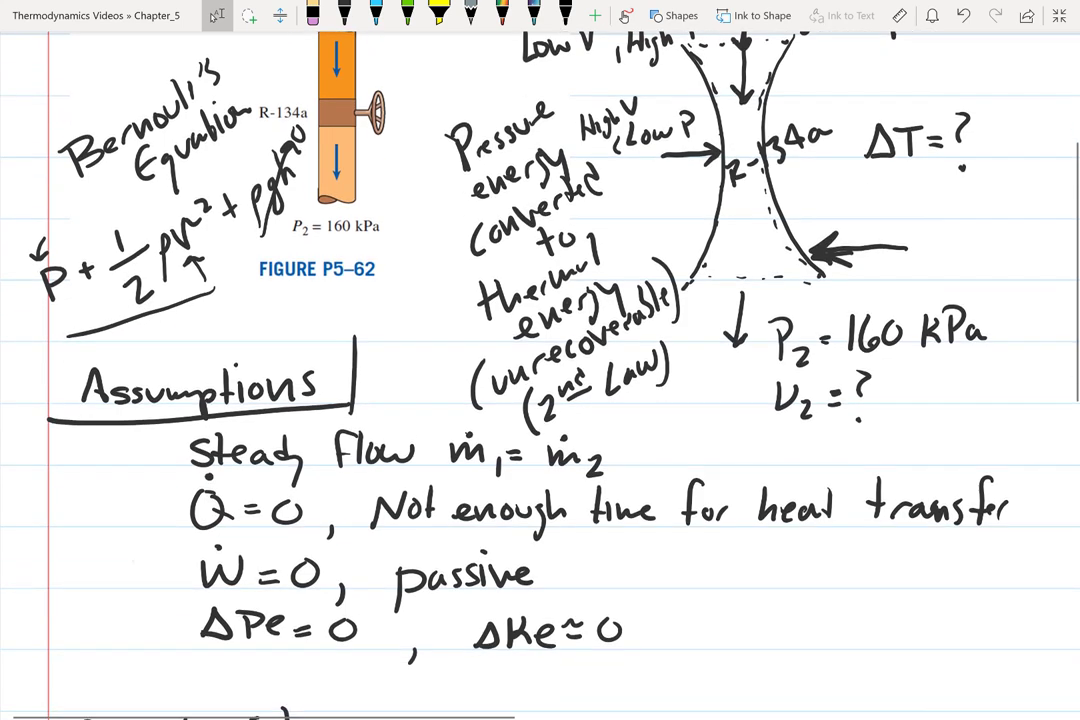
scroll(455, 316, down, 7)
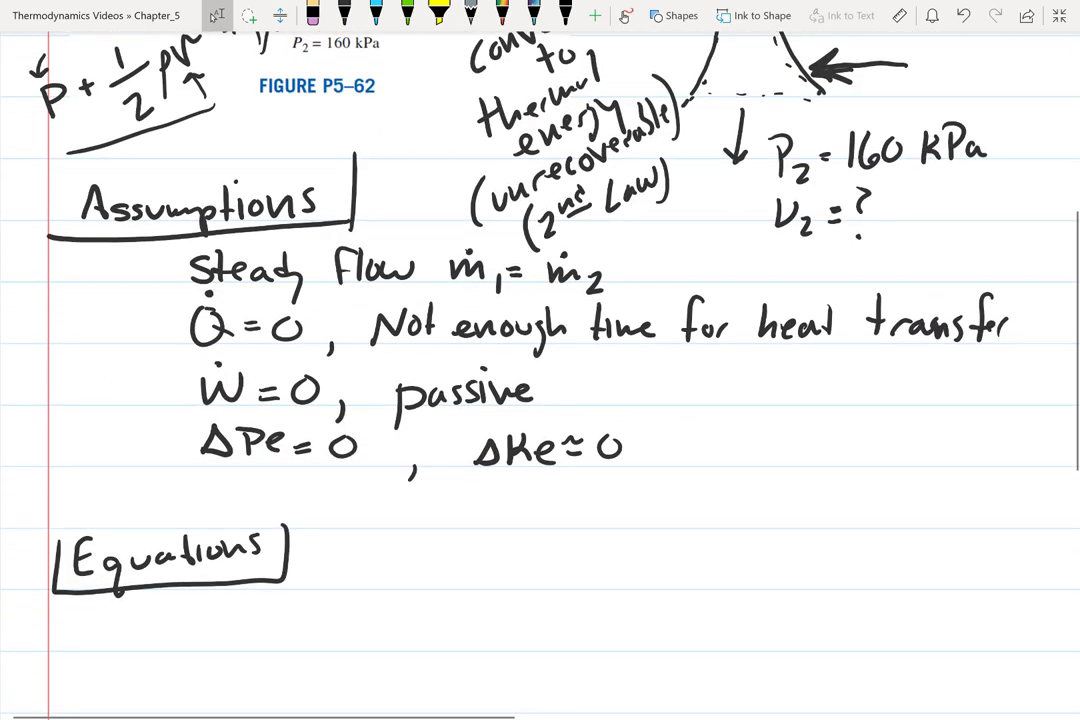
click(344, 15)
mouse_move(212, 444)
mouse_down()
mouse_move(226, 481)
mouse_move(210, 425)
mouse_move(262, 462)
mouse_move(296, 470)
mouse_move(335, 460)
mouse_move(326, 450)
mouse_move(372, 473)
mouse_move(428, 472)
mouse_up()
Write Q̇ − Ẇ = ṁ[(h2 − h1) + as the start of the energy balance.
click(211, 437)
click(302, 440)
click(407, 449)
mouse_move(450, 417)
mouse_down()
mouse_move(439, 424)
mouse_move(436, 515)
mouse_up()
drag(470, 435, 462, 490)
drag(480, 452, 491, 484)
mouse_move(498, 468)
mouse_down()
mouse_move(514, 484)
mouse_move(528, 474)
mouse_up()
drag(542, 455, 540, 486)
drag(541, 476, 552, 486)
mouse_move(558, 470)
mouse_down()
mouse_move(560, 486)
mouse_move(588, 490)
mouse_move(620, 478)
mouse_up()
mouse_move(613, 467)
mouse_down()
mouse_move(664, 446)
mouse_move(654, 513)
mouse_up()
Add the kinetic term (V2² − V1²)/2 followed by + g.
mouse_move(677, 452)
mouse_down()
mouse_move(692, 451)
mouse_move(710, 474)
mouse_move(720, 444)
mouse_move(747, 456)
mouse_up()
drag(757, 446, 781, 445)
drag(800, 431, 810, 442)
drag(677, 479, 801, 480)
drag(733, 492, 746, 504)
drag(814, 428, 817, 508)
mouse_move(863, 457)
mouse_down()
mouse_move(863, 472)
mouse_move(870, 466)
mouse_up()
drag(912, 458, 890, 508)
drag(728, 506, 756, 506)
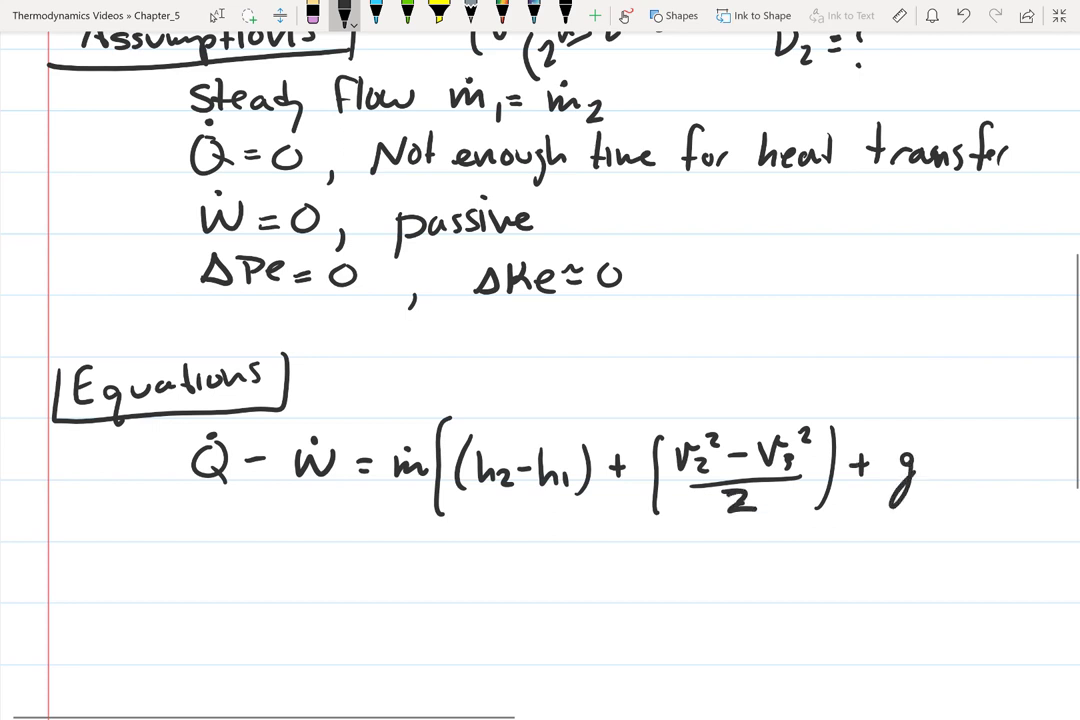
Finish with the potential term g(z2 − z1) and the closing bracket.
drag(934, 450, 927, 516)
drag(944, 458, 962, 495)
drag(963, 478, 972, 490)
drag(984, 472, 1000, 472)
drag(1003, 458, 1022, 494)
drag(1030, 430, 1034, 515)
drag(1043, 412, 1048, 520)
scroll(540, 360, up, 2)
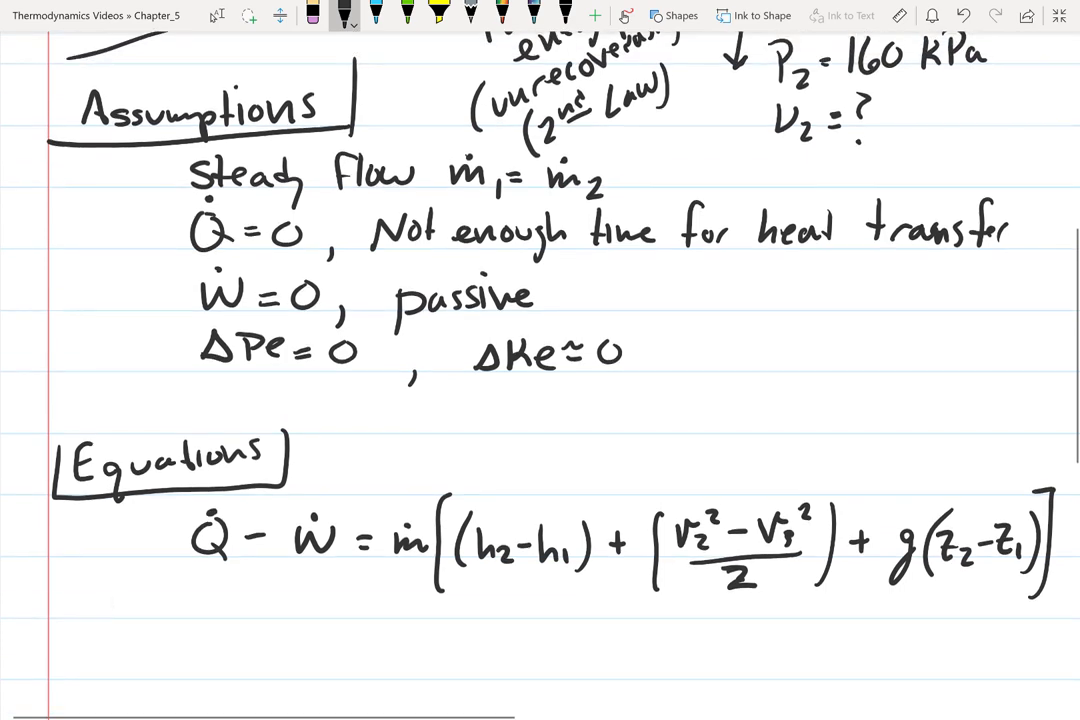
scroll(540, 360, up, 2)
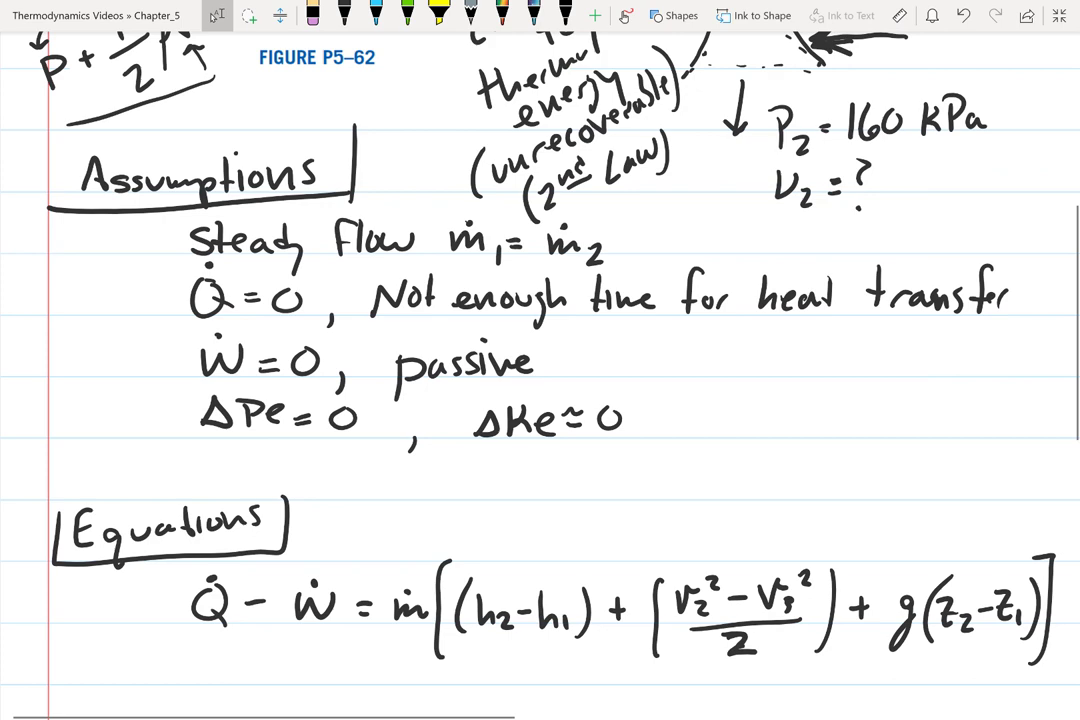
scroll(540, 360, up, 6)
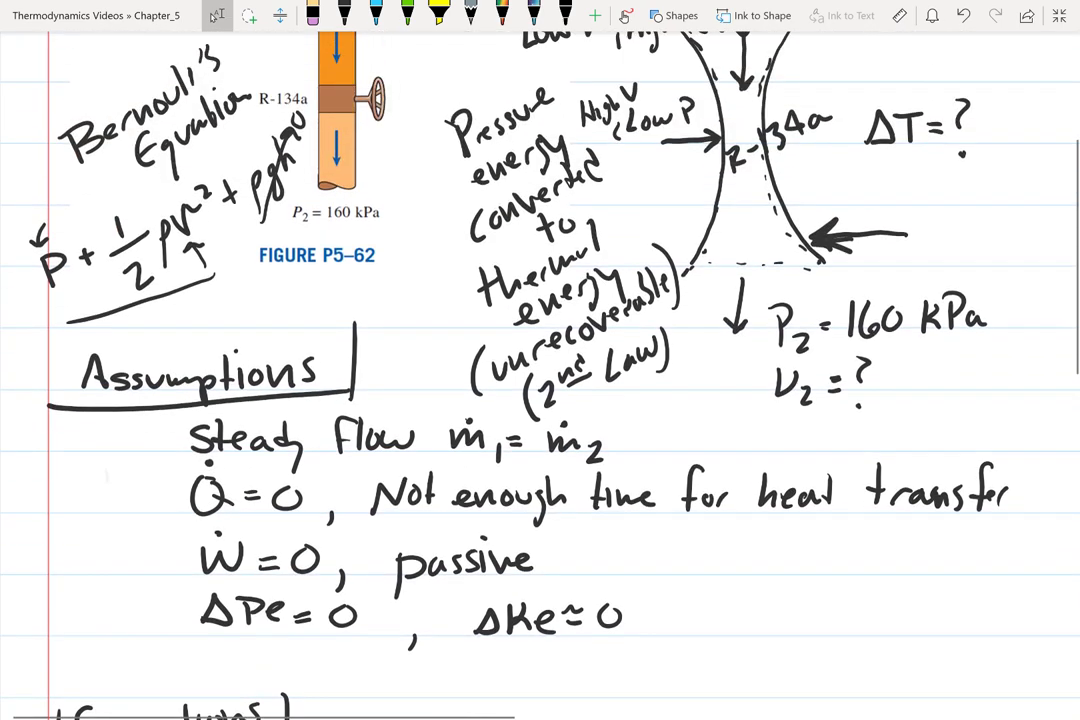
scroll(540, 360, up, 3)
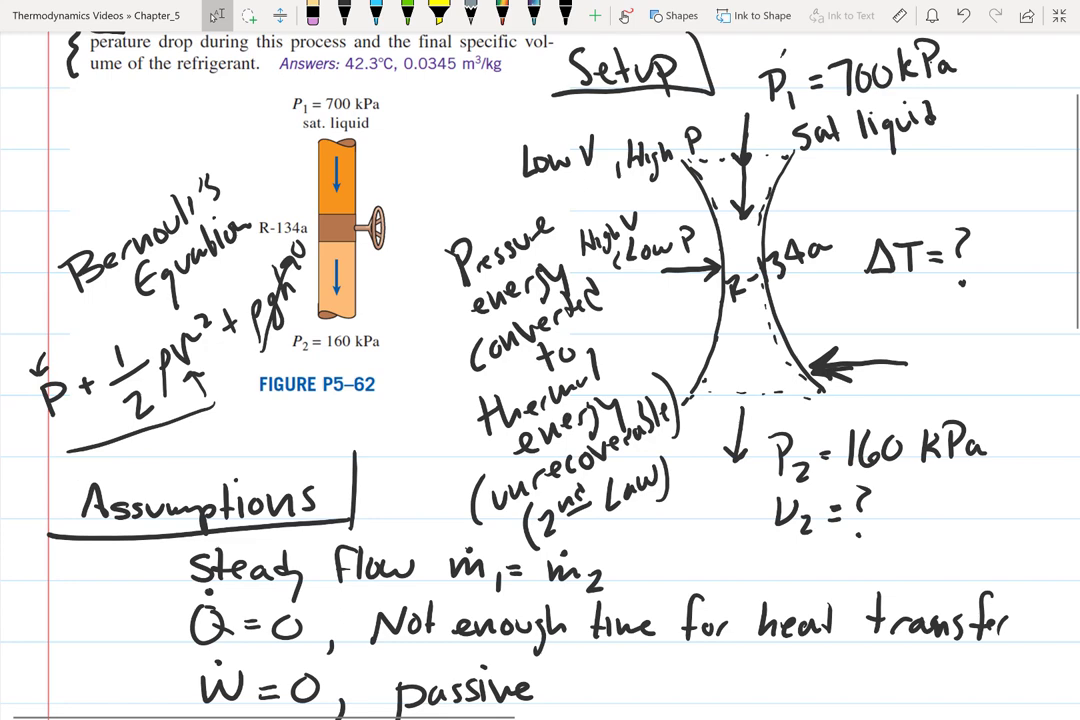
scroll(540, 360, down, 7)
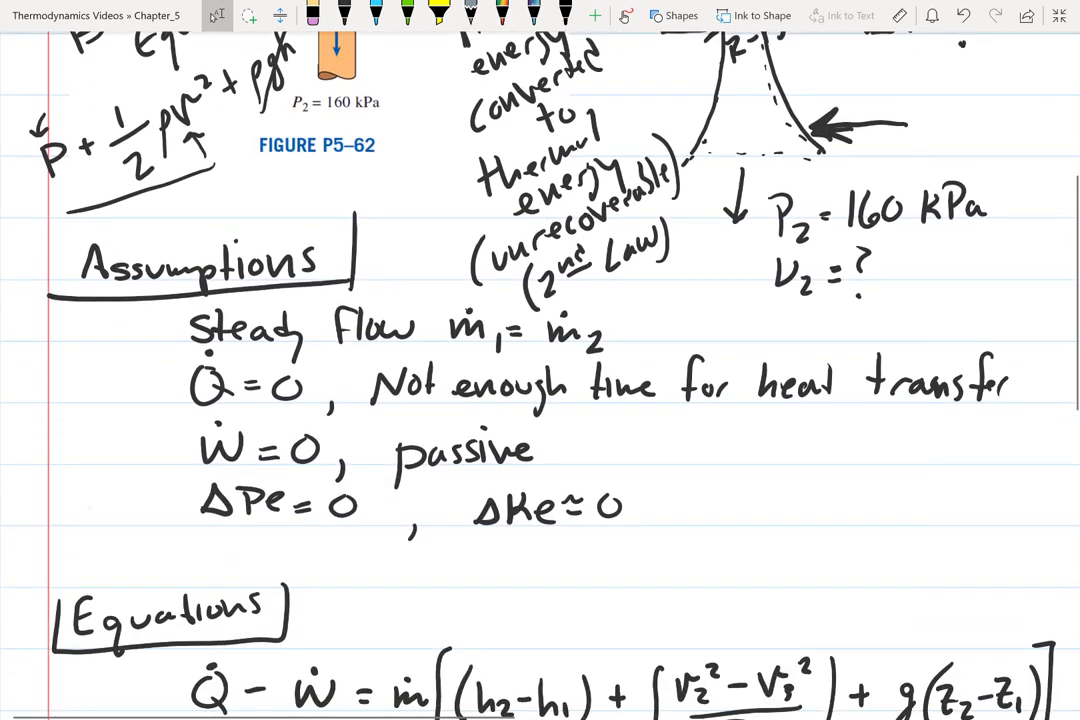
scroll(540, 360, down, 6)
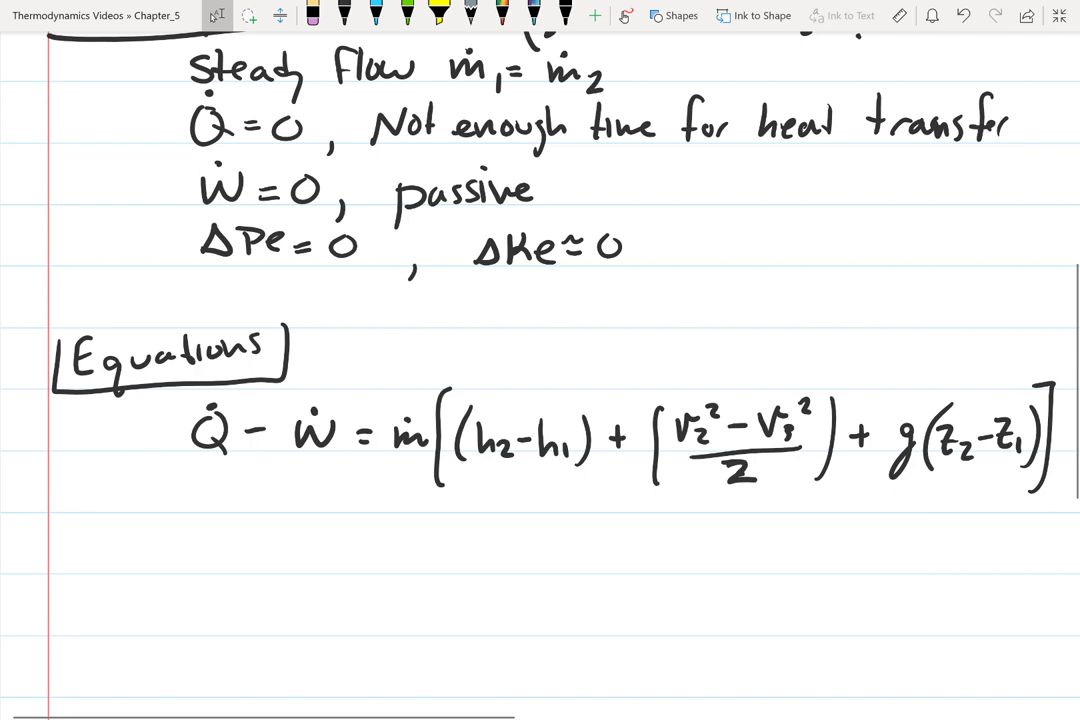
scroll(540, 360, up, 5)
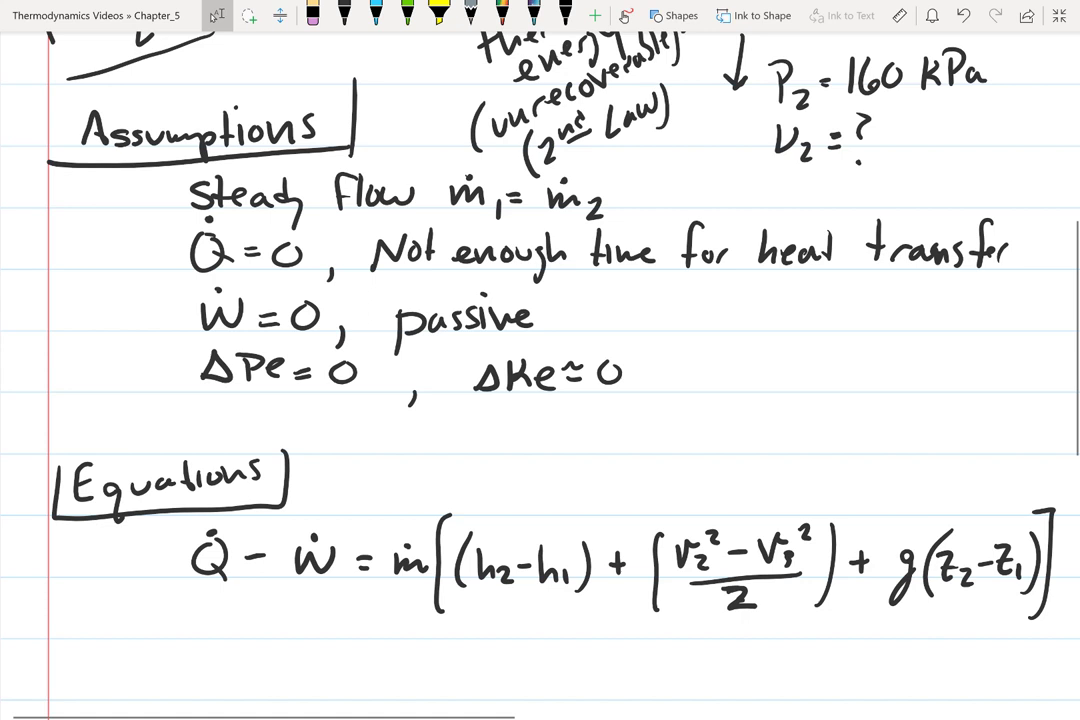
scroll(540, 370, down, 4)
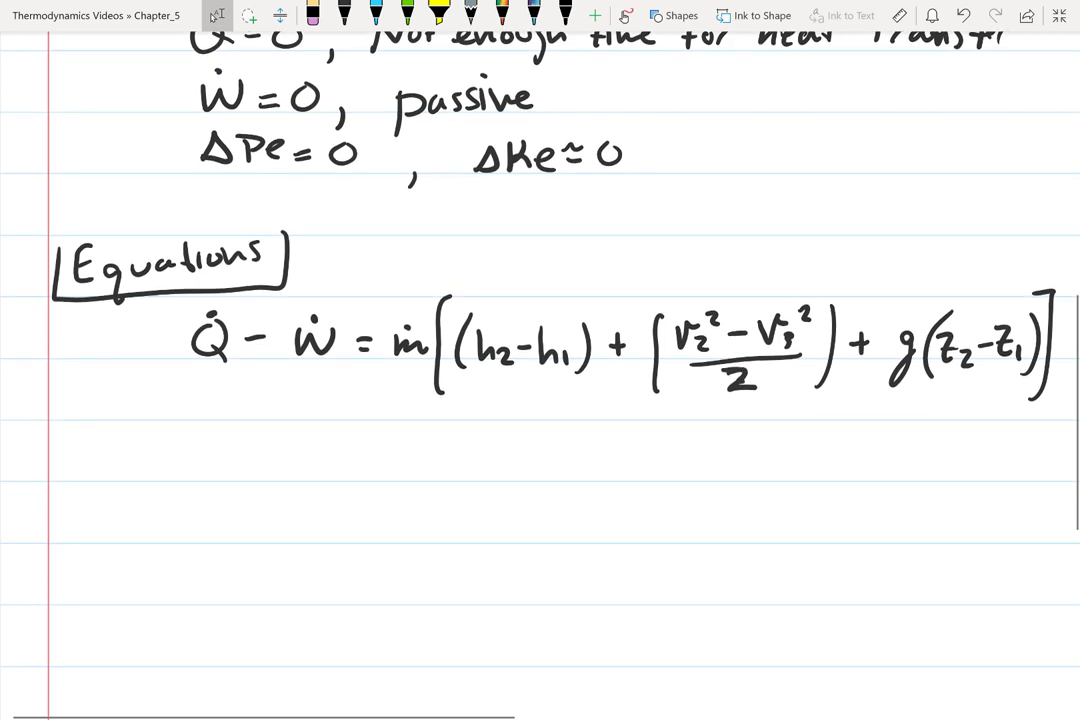
Strike out Q̇, Ẇ, the kinetic and potential energy terms, marking each as 0.
click(344, 15)
mouse_move(240, 308)
mouse_down()
mouse_move(184, 382)
mouse_move(210, 386)
mouse_up()
drag(176, 424, 175, 424)
drag(345, 298, 281, 410)
mouse_move(284, 394)
mouse_down()
mouse_move(306, 410)
mouse_move(278, 444)
mouse_up()
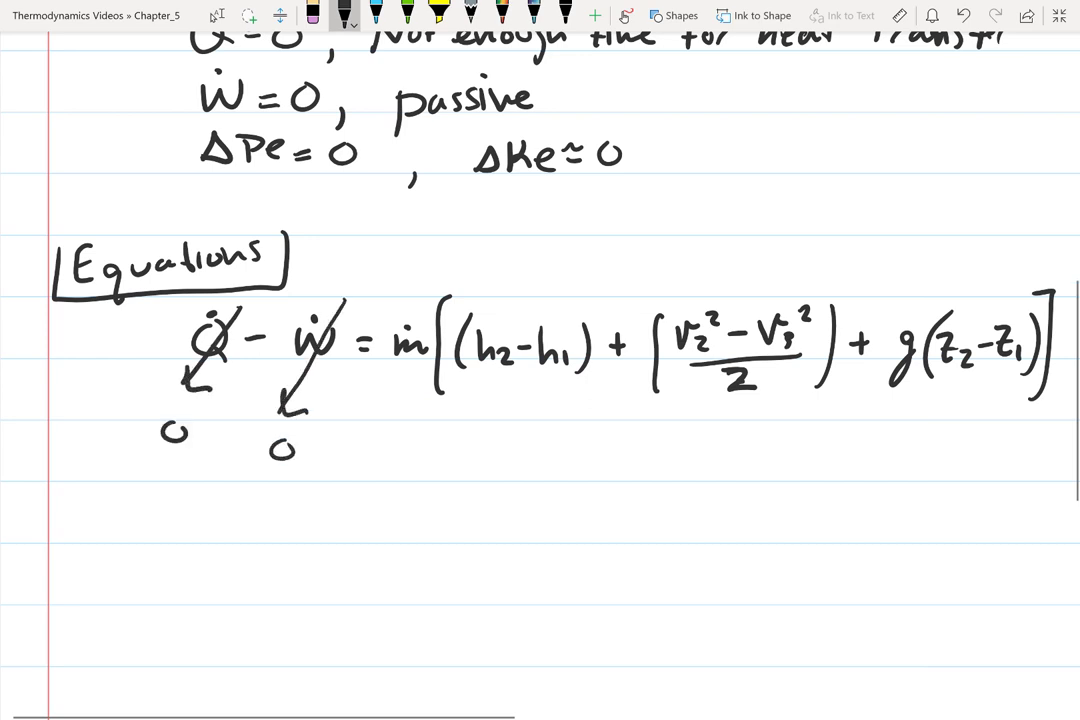
drag(780, 282, 692, 470)
drag(692, 470, 713, 460)
drag(676, 500, 675, 500)
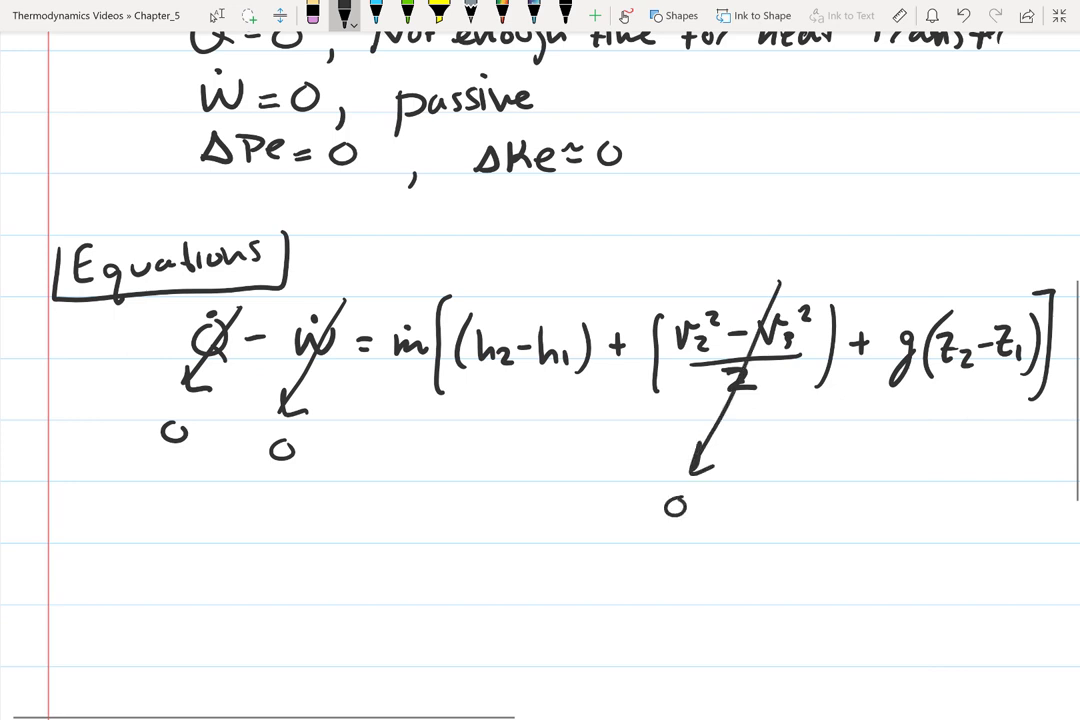
mouse_move(1006, 273)
mouse_down()
mouse_move(912, 434)
mouse_move(932, 432)
mouse_up()
drag(892, 474, 891, 475)
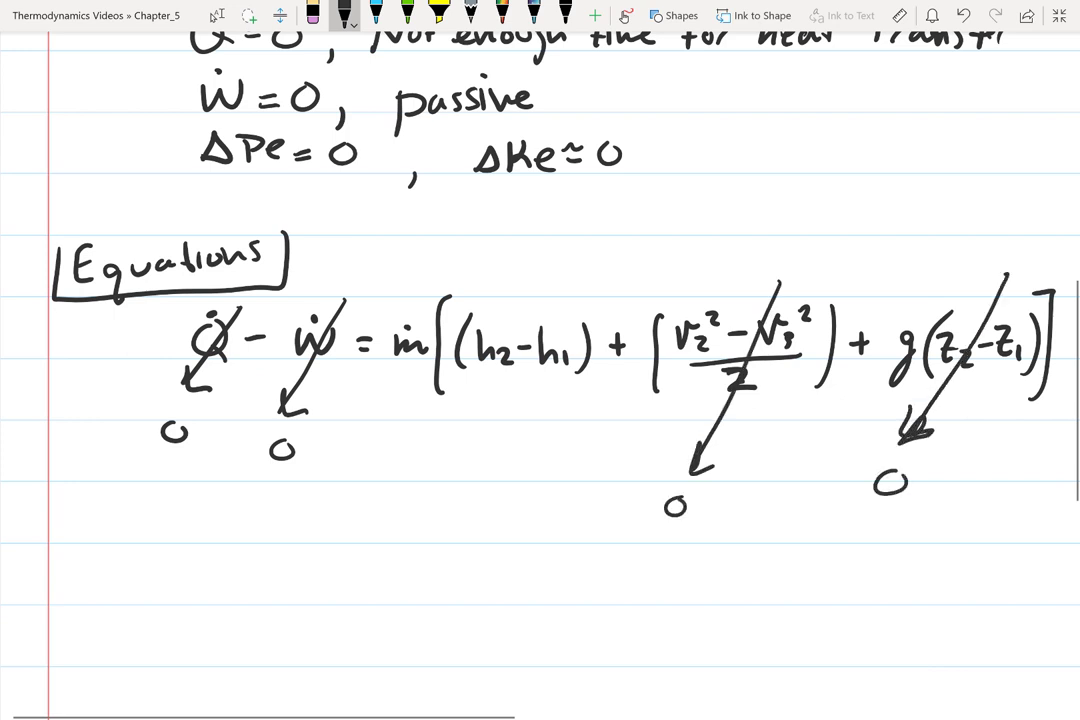
Slash the ṁ and write the reduced result 0 = h2 − h1 below.
scroll(540, 360, down, 1)
drag(389, 312, 409, 286)
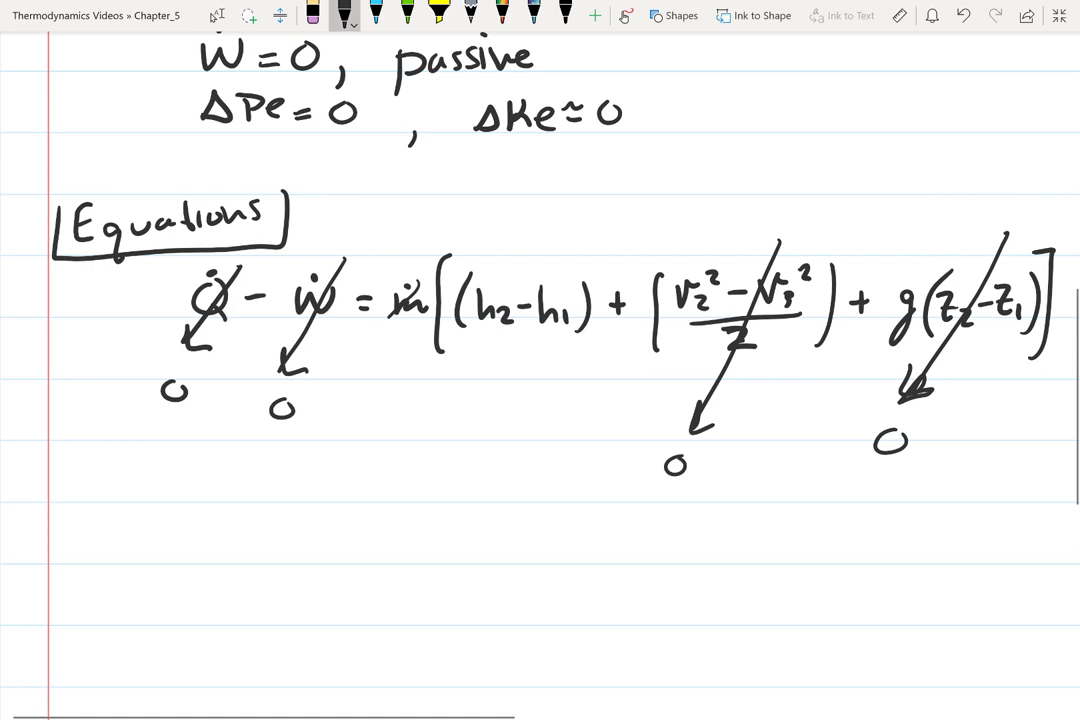
drag(236, 478, 276, 484)
mouse_move(264, 492)
mouse_down()
mouse_move(344, 512)
mouse_move(380, 493)
mouse_move(416, 503)
mouse_up()
drag(426, 490, 427, 502)
scroll(455, 300, down, 1)
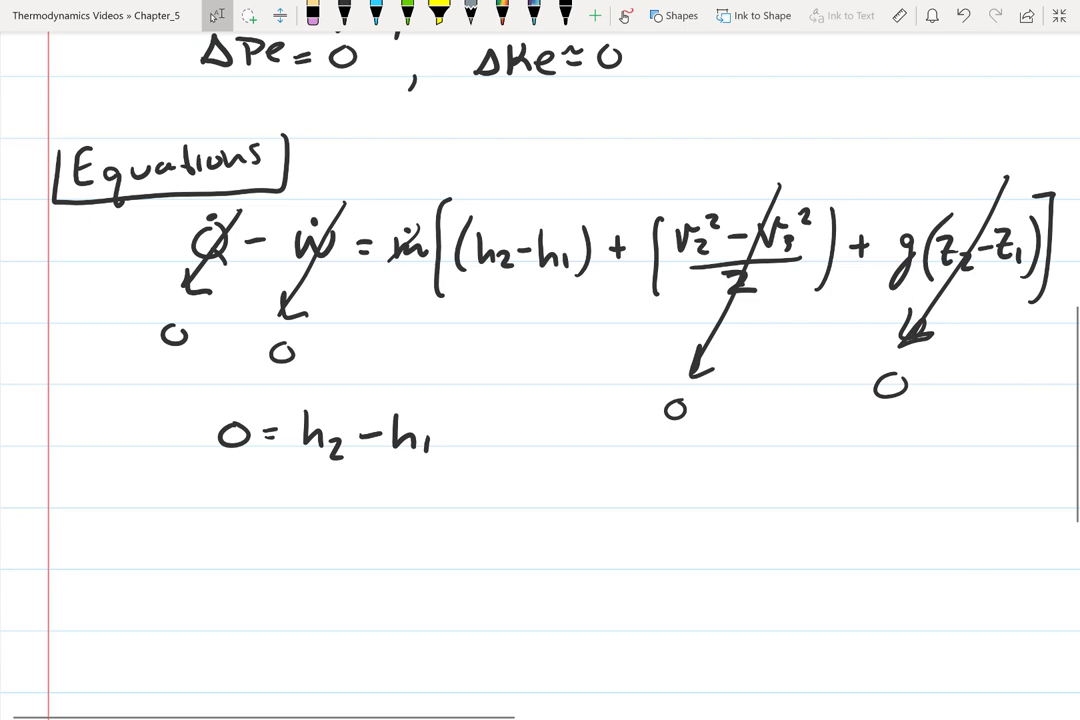
scroll(455, 360, up, 3)
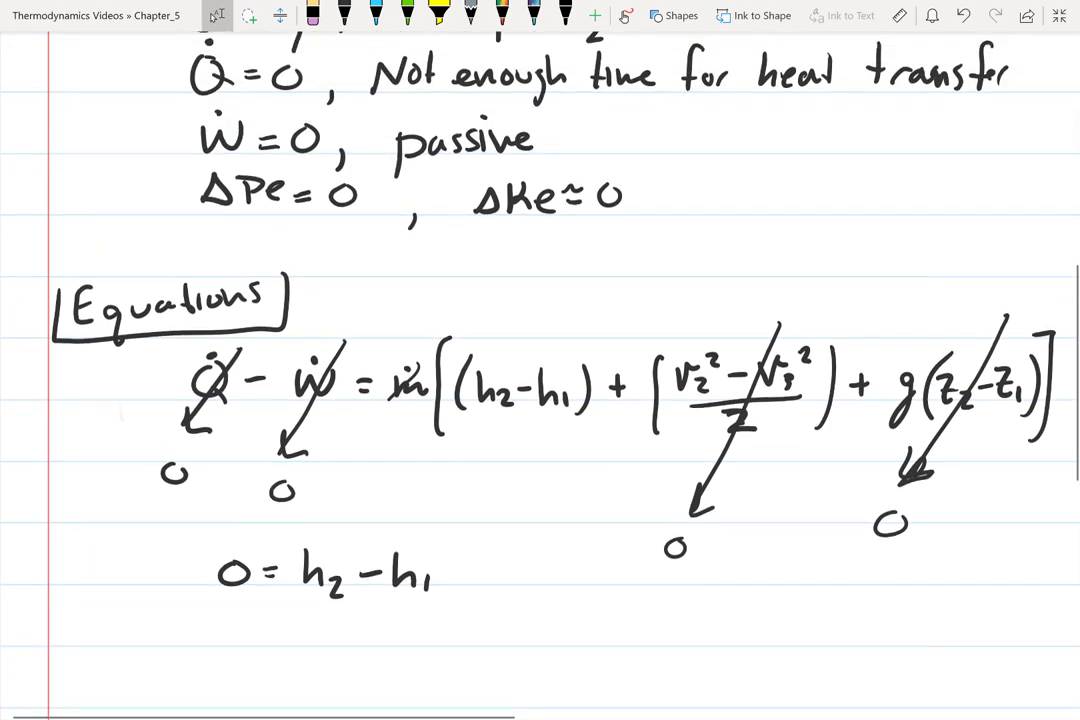
scroll(455, 360, down, 1)
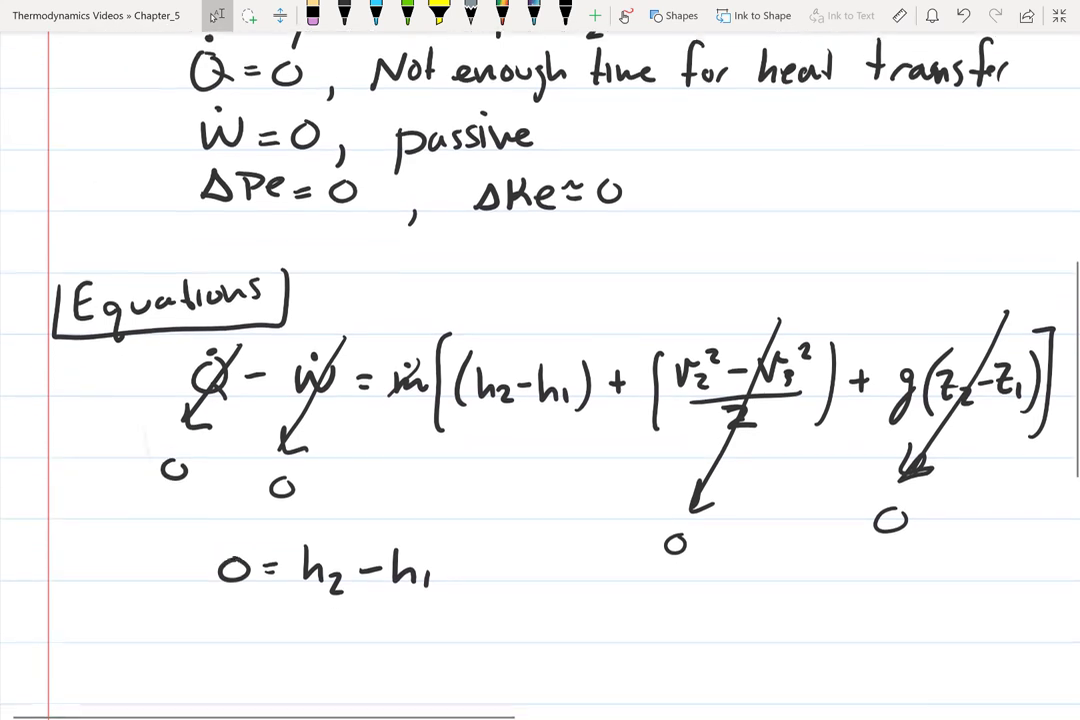
Put a check mark after the 0 = h2 − h1 result.
click(344, 15)
drag(481, 566, 511, 566)
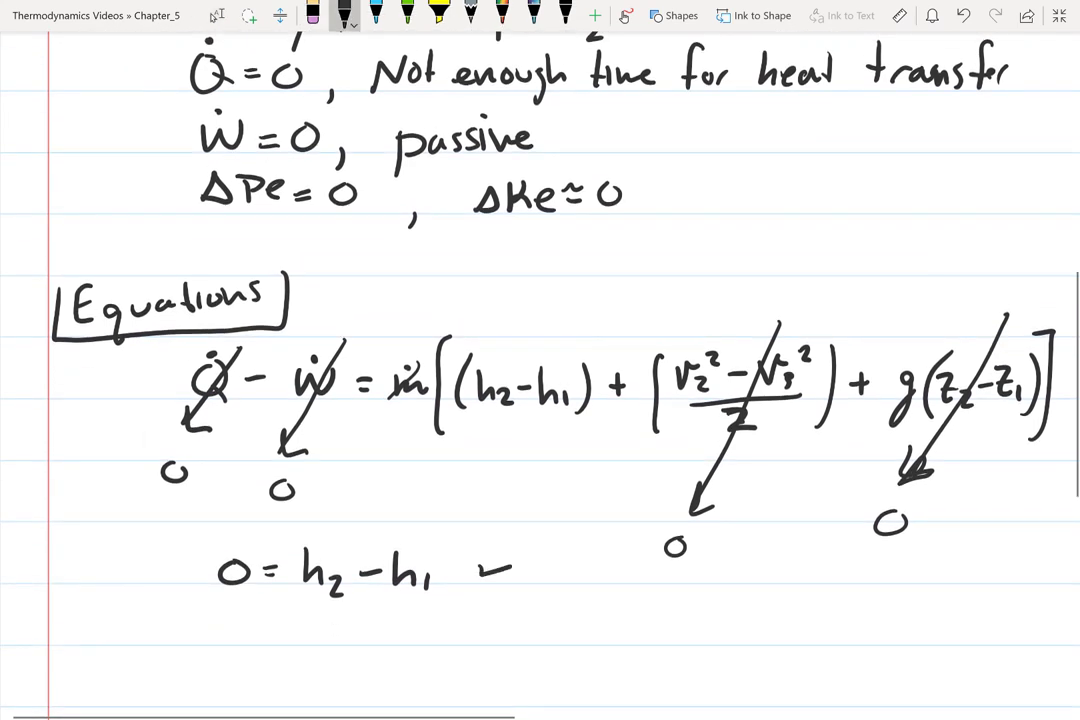
scroll(455, 360, down, 1)
Circle the Q̇ and kinetic energy terms and box the whole energy equation.
click(217, 15)
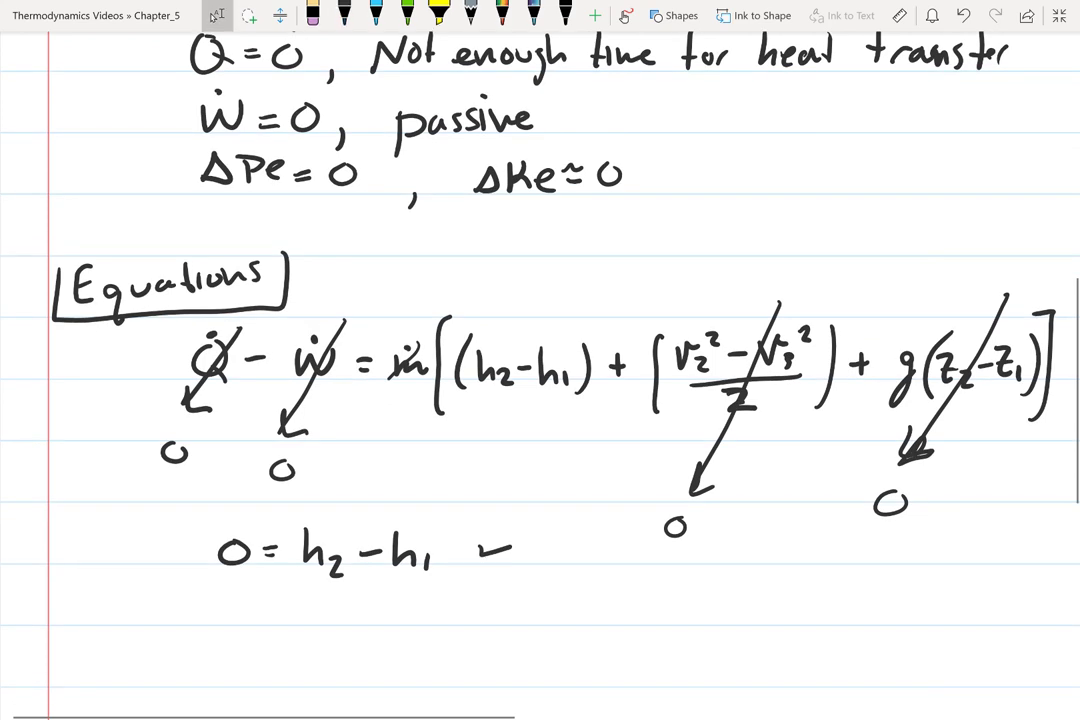
click(344, 15)
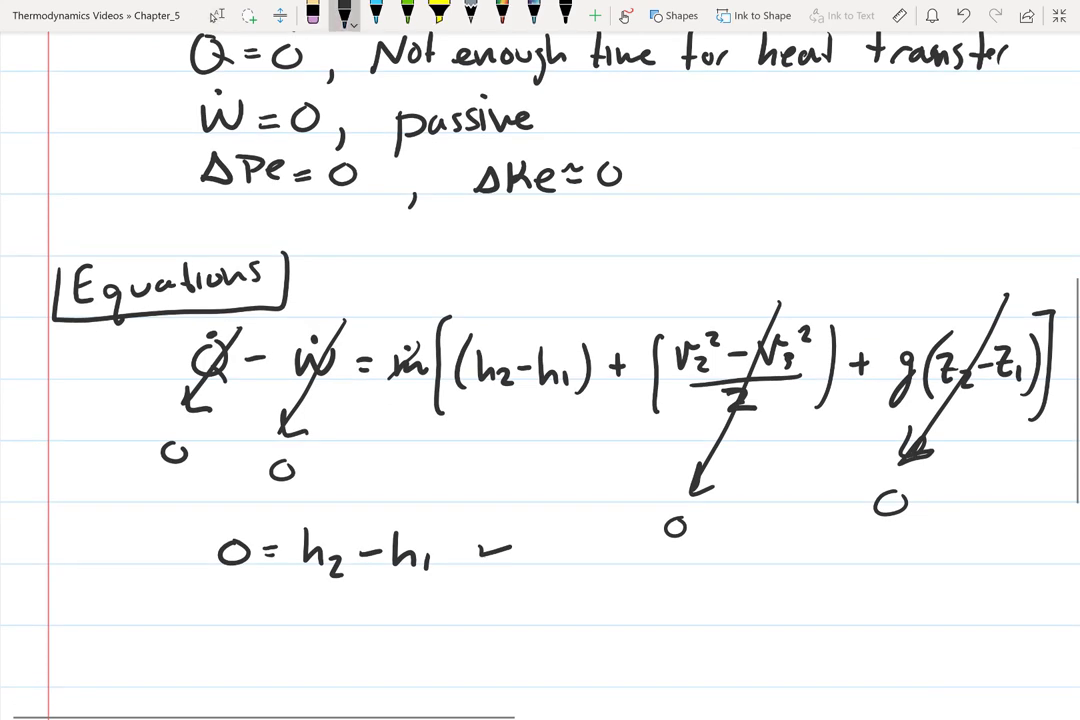
drag(236, 330, 242, 342)
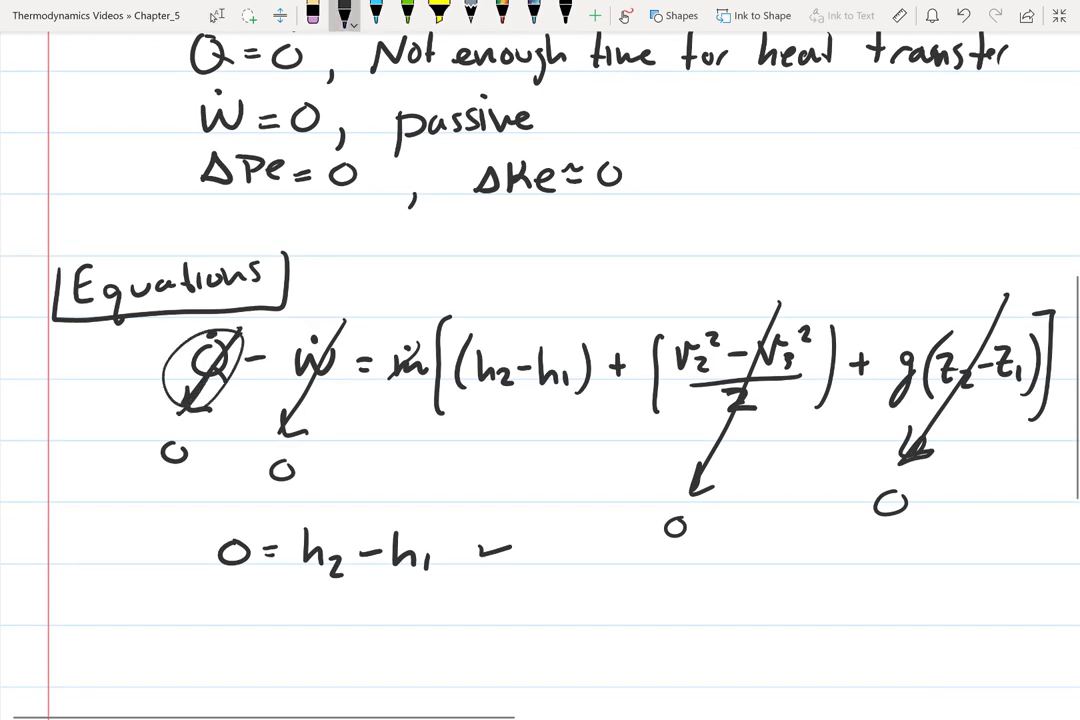
mouse_move(800, 285)
mouse_down()
mouse_move(700, 430)
mouse_move(805, 288)
mouse_up()
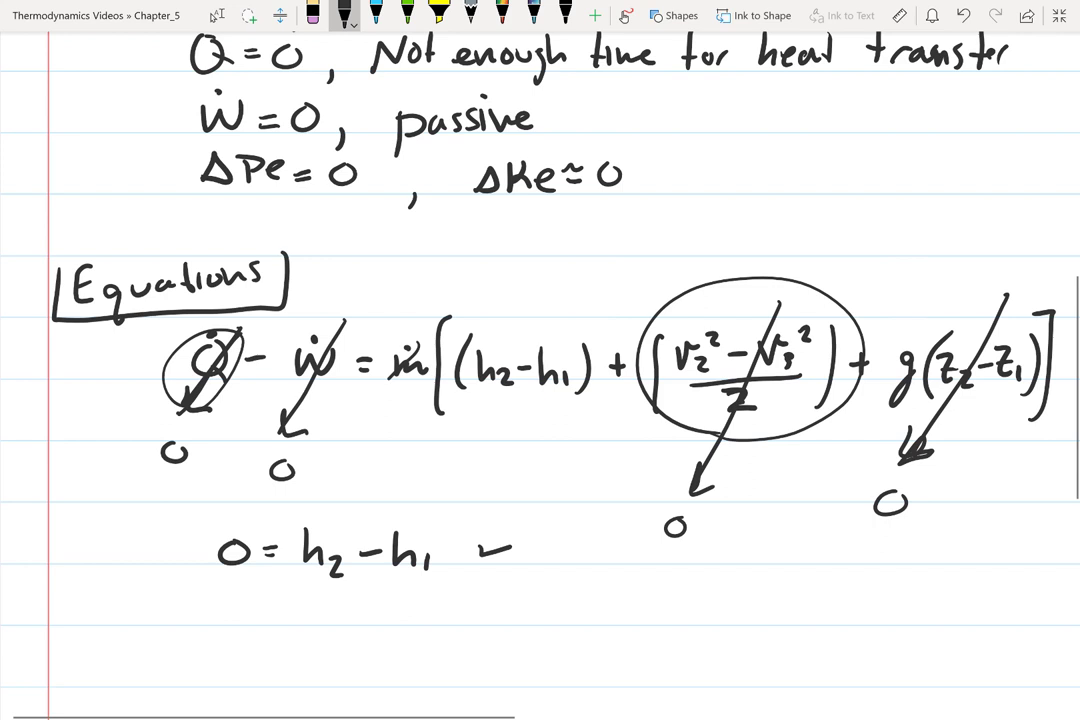
mouse_move(135, 338)
mouse_down()
mouse_move(121, 386)
mouse_move(148, 409)
mouse_move(490, 399)
mouse_move(942, 434)
mouse_move(1044, 423)
mouse_move(1055, 291)
mouse_move(896, 281)
mouse_move(471, 287)
mouse_move(120, 320)
mouse_up()
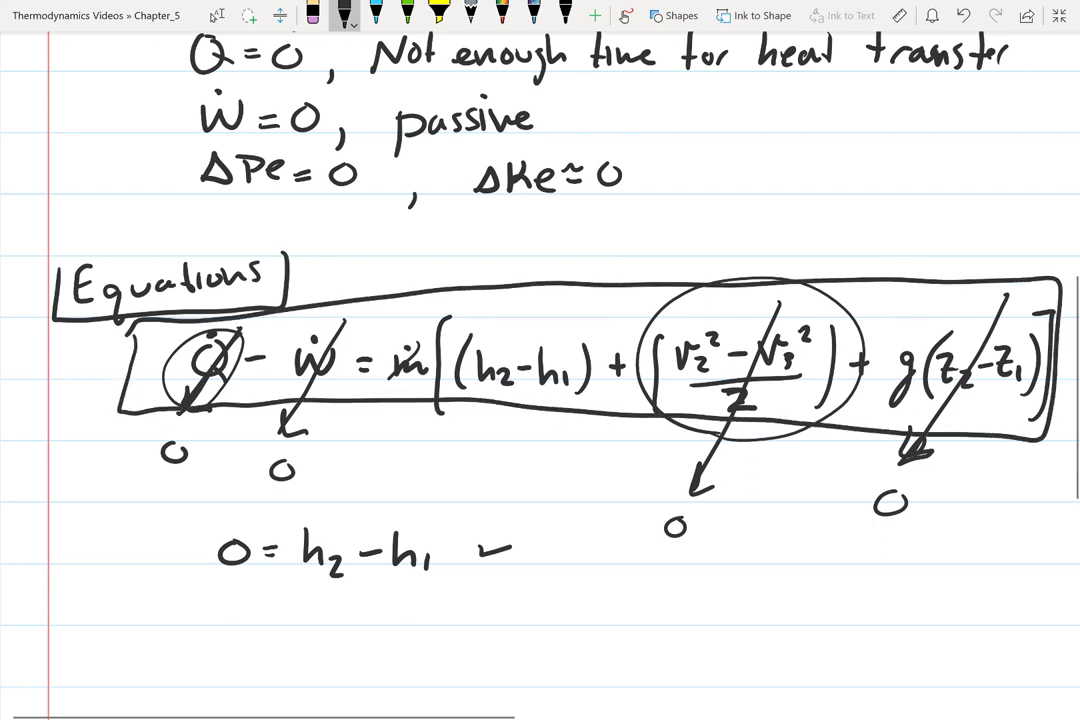
Handwrite 'h2 =' in black ink on a new line below 0 = h2 − h1.
scroll(540, 360, down, 2)
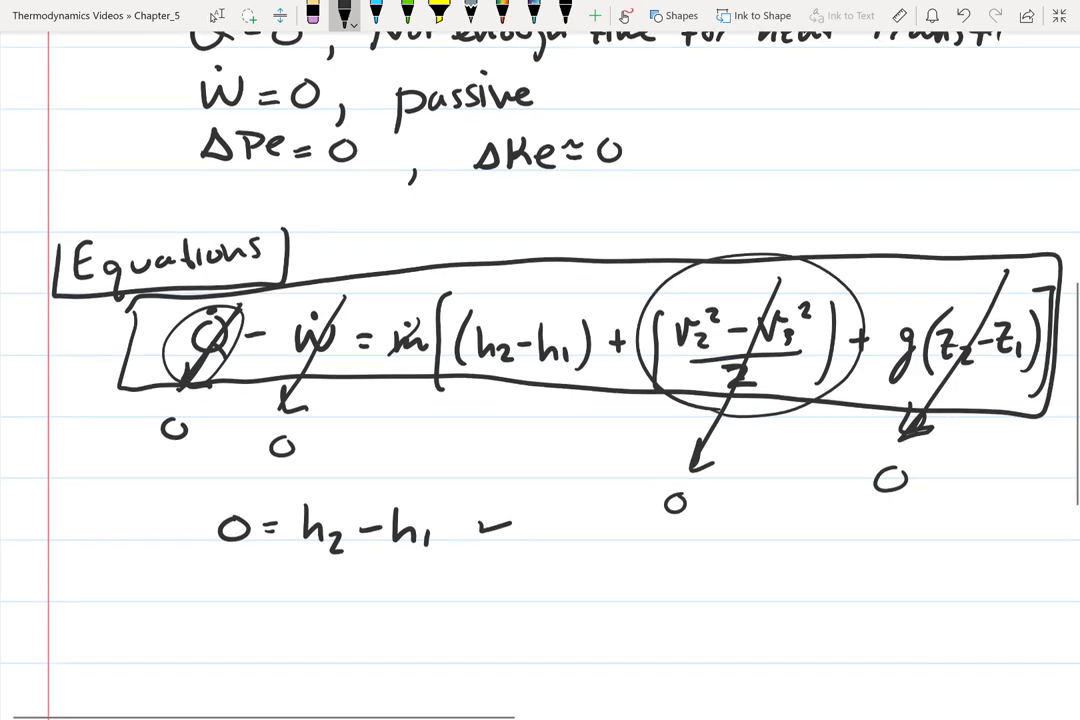
scroll(540, 360, down, 2)
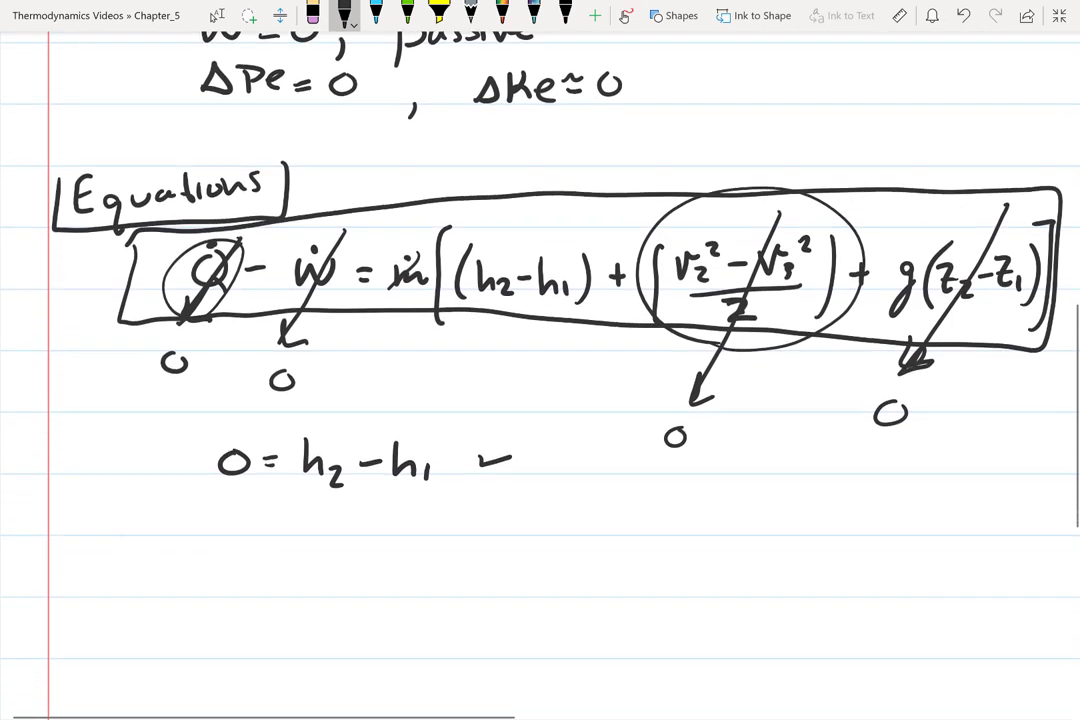
scroll(540, 360, down, 1)
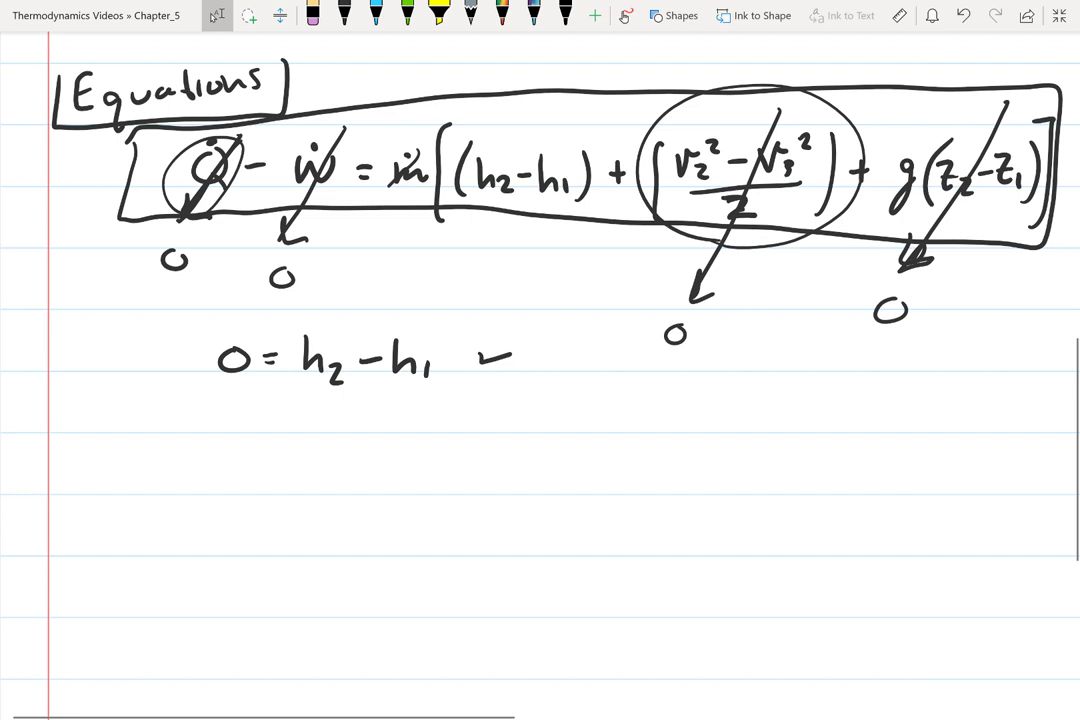
click(344, 12)
mouse_move(237, 400)
mouse_down()
mouse_move(237, 438)
mouse_move(286, 440)
mouse_move(318, 418)
mouse_up()
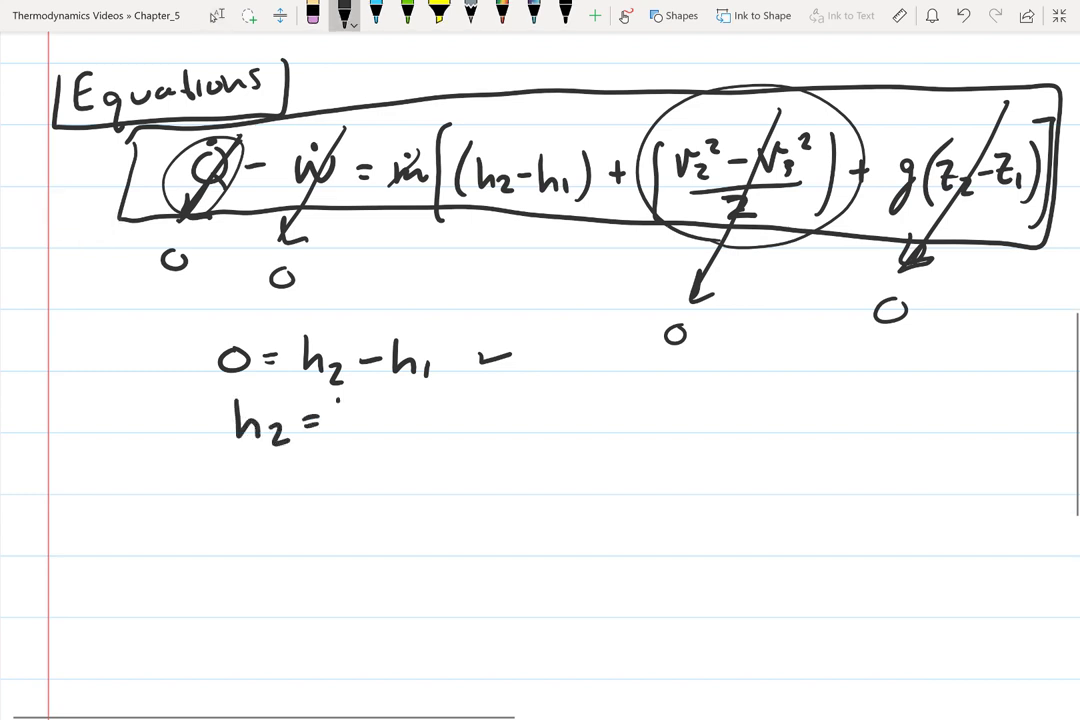